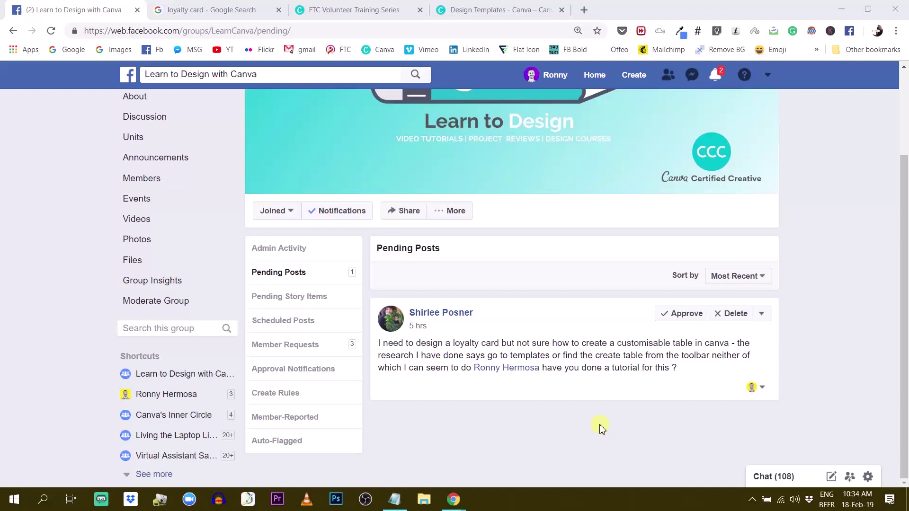
- Browse the Google Images results for 'loyalty card' example designs
click(204, 10)
scroll(327, 256, up, 6)
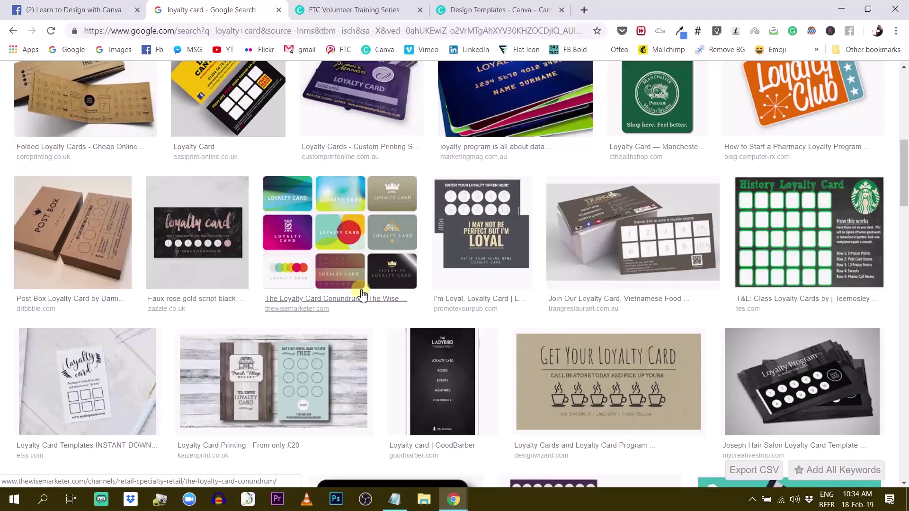
scroll(366, 296, down, 2)
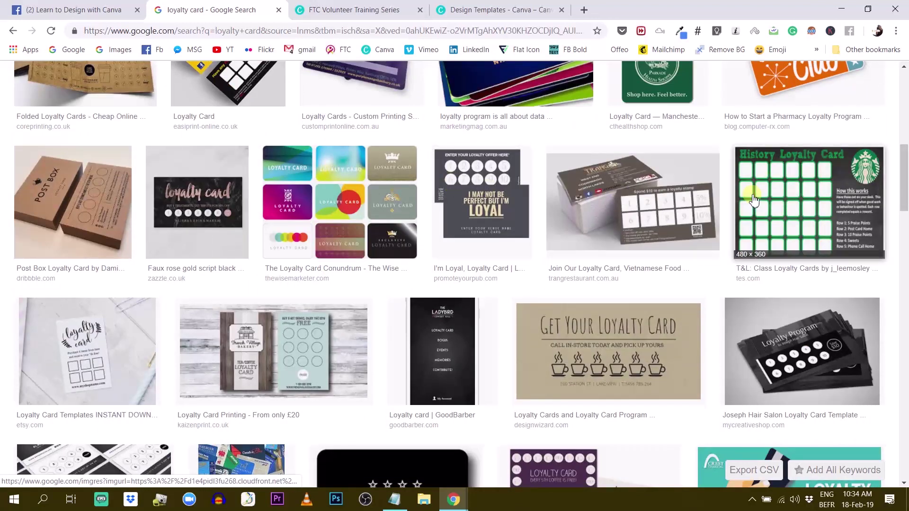
scroll(579, 227, down, 12)
scroll(585, 228, down, 5)
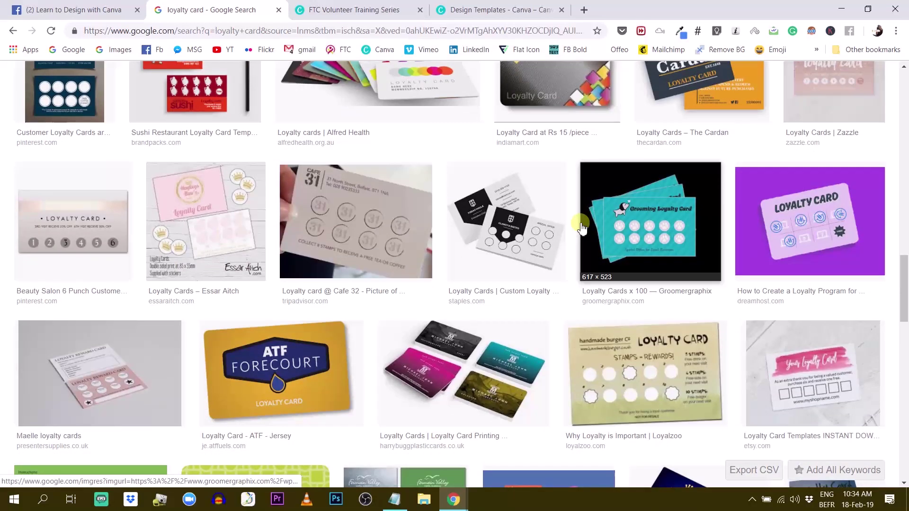
- In the Canva tab, strip the search query from the URL to load the plain templates page
click(507, 14)
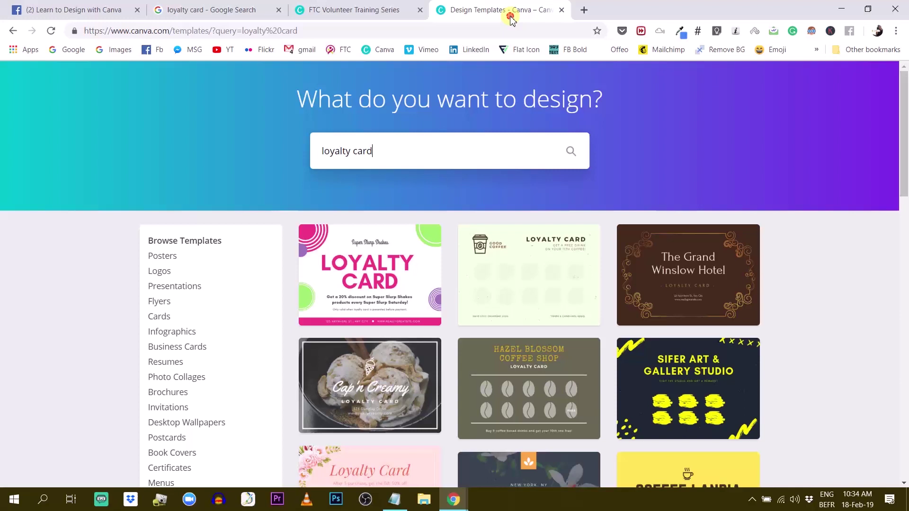
click(424, 151)
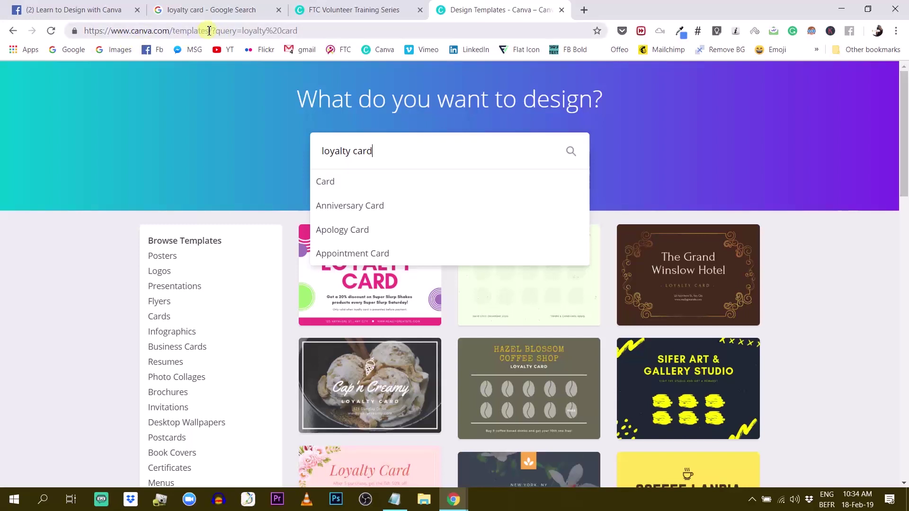
drag(209, 30, 101, 30)
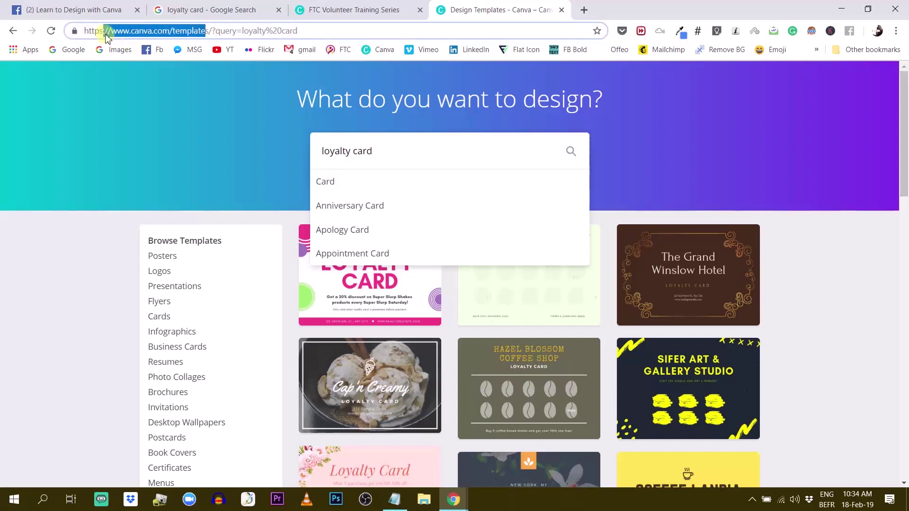
click(326, 26)
key(BackSpace)
key(BackSpace)
key(BackSpace)
key(BackSpace)
key(BackSpace)
key(BackSpace)
key(BackSpace)
key(BackSpace)
key(BackSpace)
key(BackSpace)
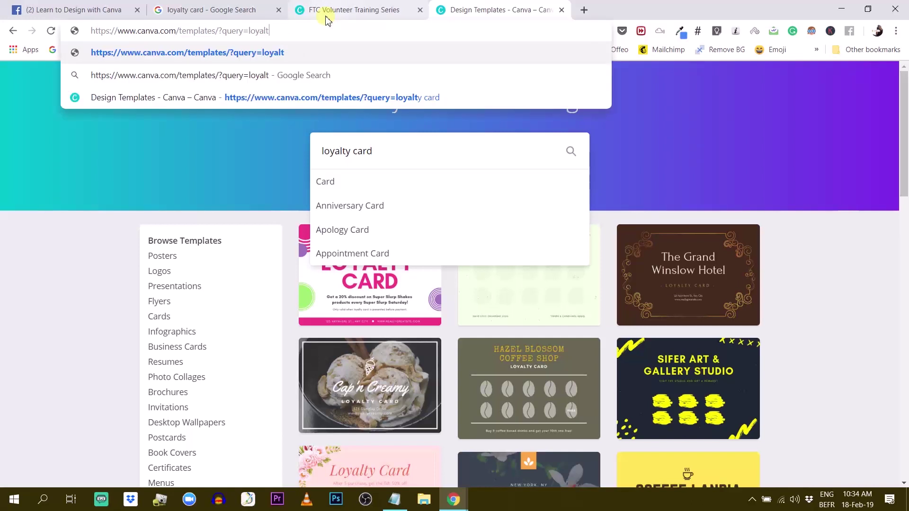
key(BackSpace)
key(BackSpace)
key(BackSpace)
key(BackSpace)
key(BackSpace)
key(BackSpace)
key(BackSpace)
key(BackSpace)
key(BackSpace)
key(BackSpace)
key(BackSpace)
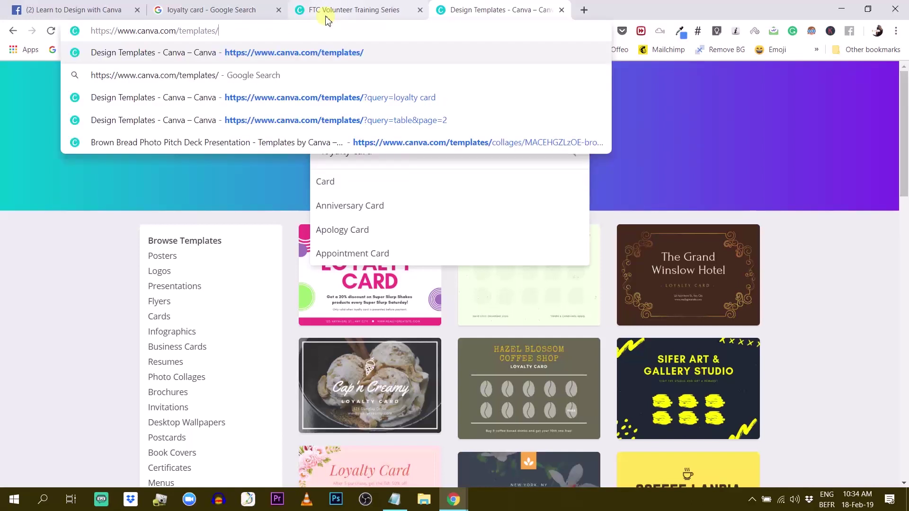
key(Return)
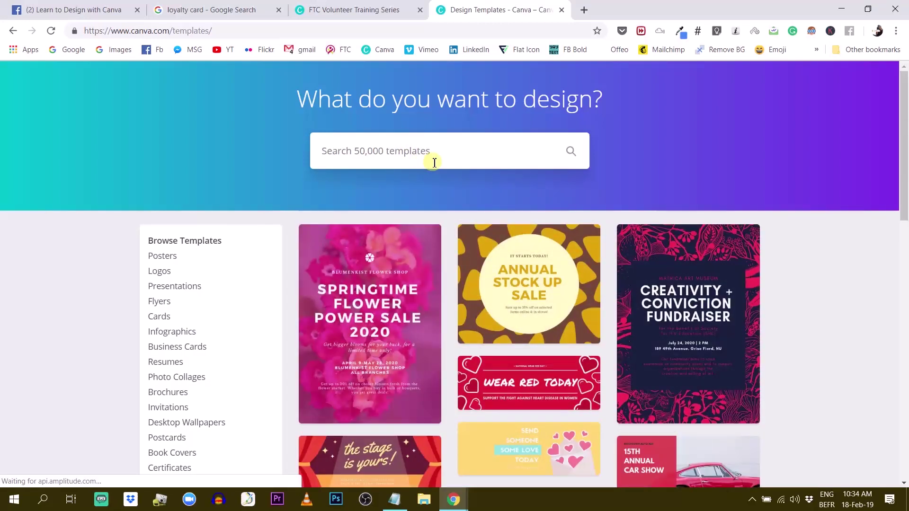
- Search templates for 'loyalty cards' and browse the coffee-shop stamp card results
click(432, 162)
text(k)
key(BackSpace)
text(lo)
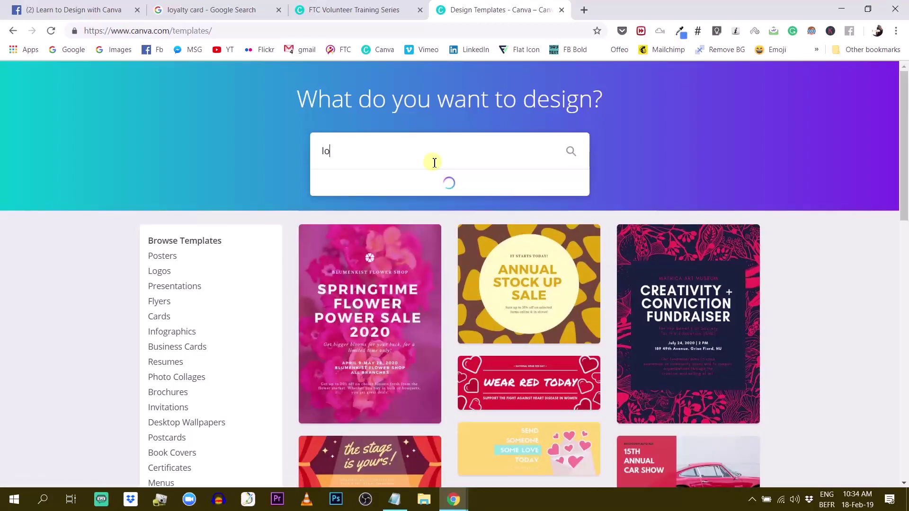
text(yalty cards)
key(Return)
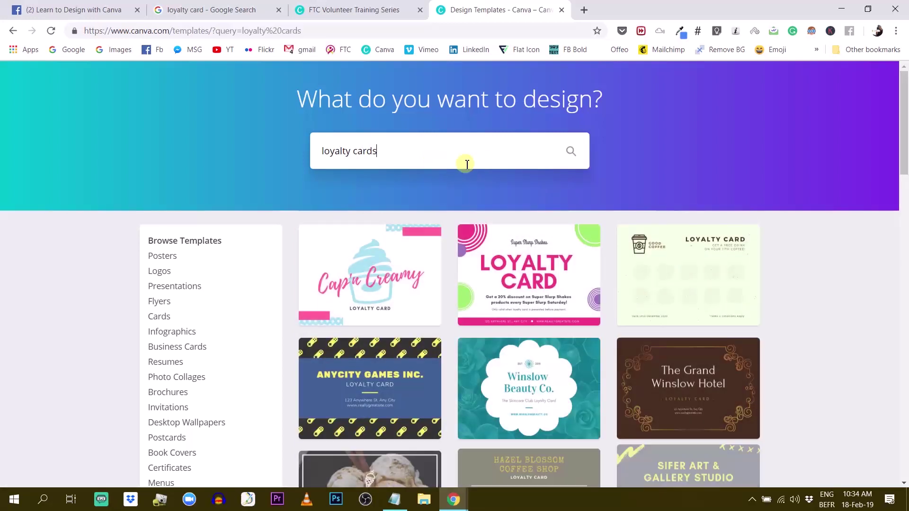
scroll(578, 271, down, 1)
scroll(579, 271, down, 4)
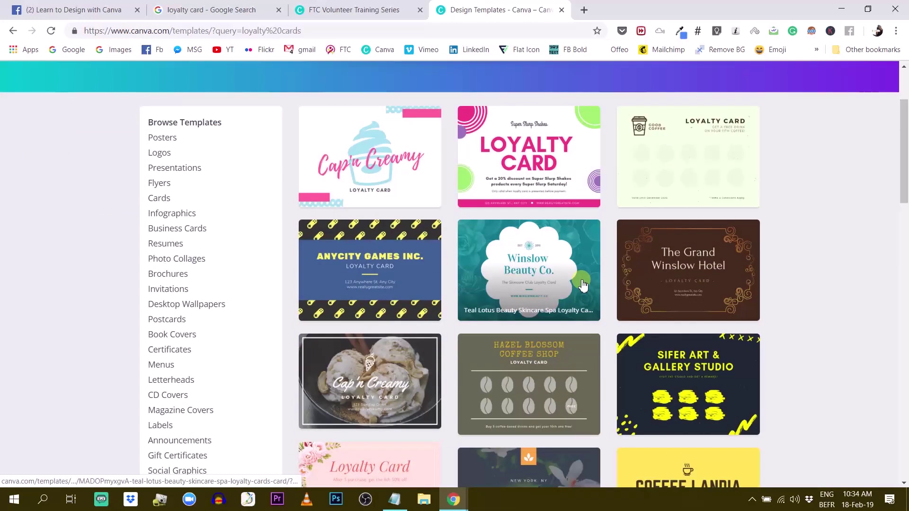
scroll(579, 271, down, 1)
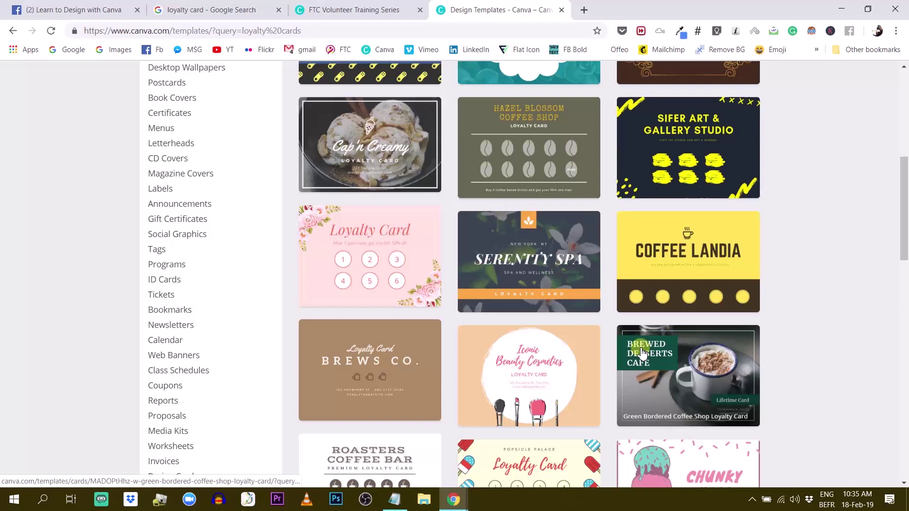
scroll(357, 373, down, 3)
scroll(383, 238, down, 2)
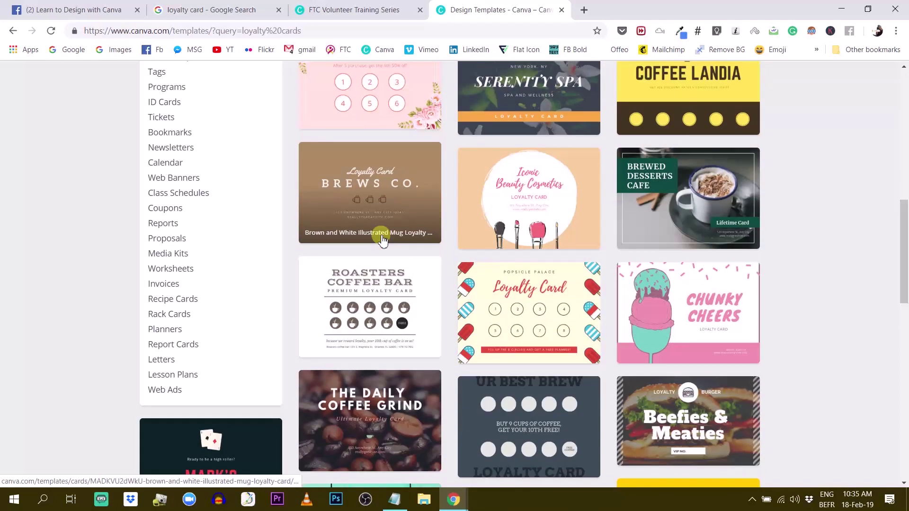
scroll(386, 267, down, 1)
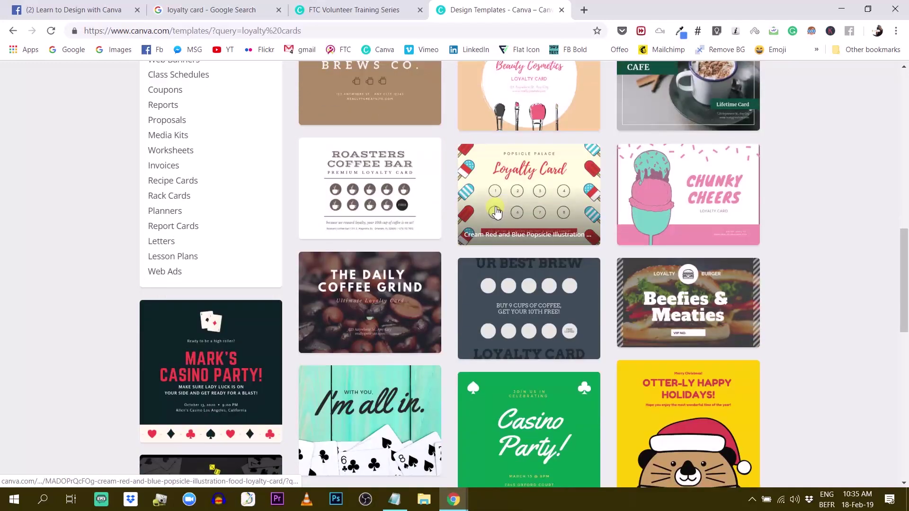
scroll(405, 319, down, 6)
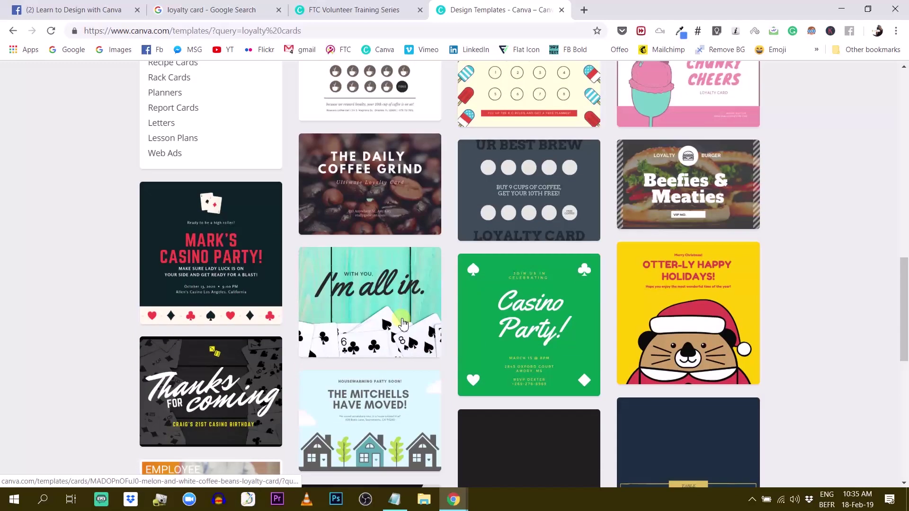
scroll(405, 320, down, 6)
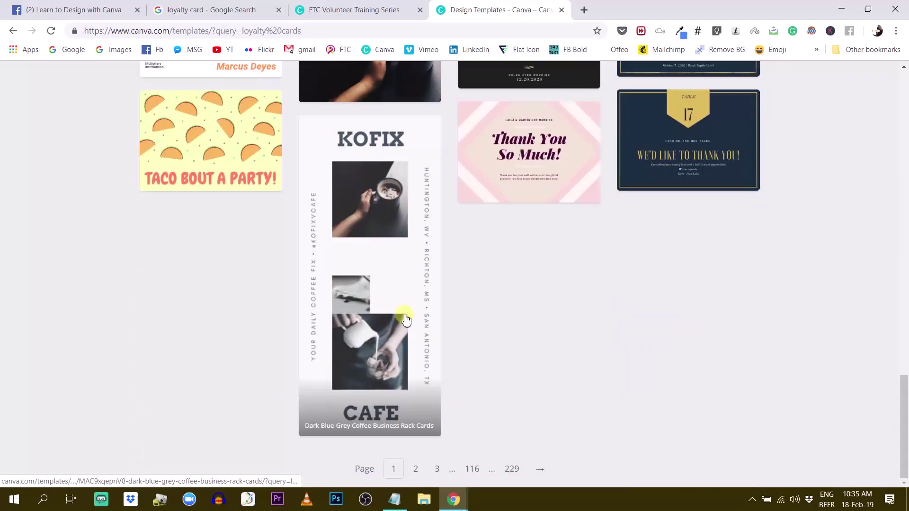
scroll(407, 315, up, 12)
scroll(409, 313, up, 6)
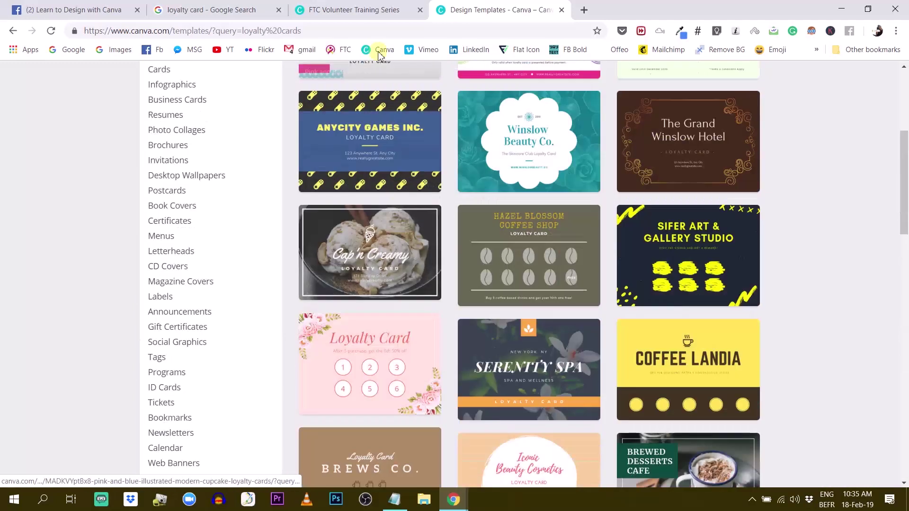
- In the FTC Volunteer Training Series design, show all Charts graphics in Elements
click(370, 17)
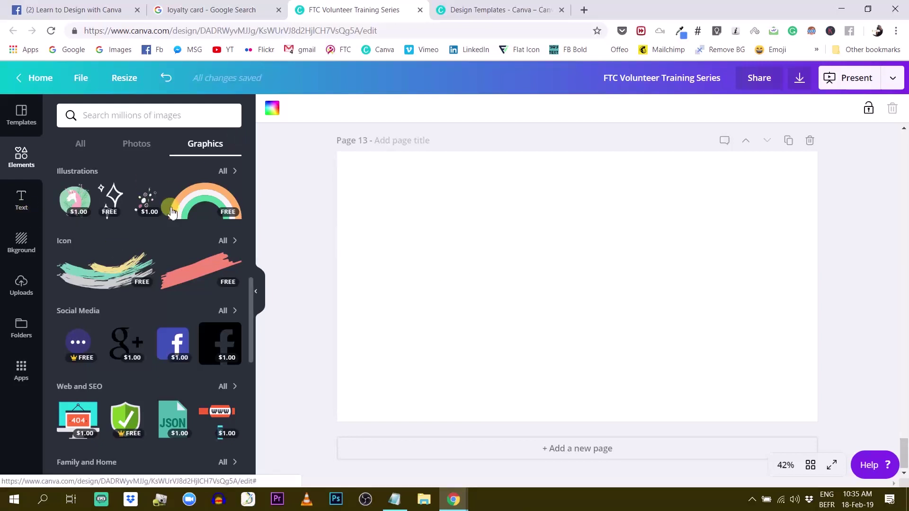
click(23, 159)
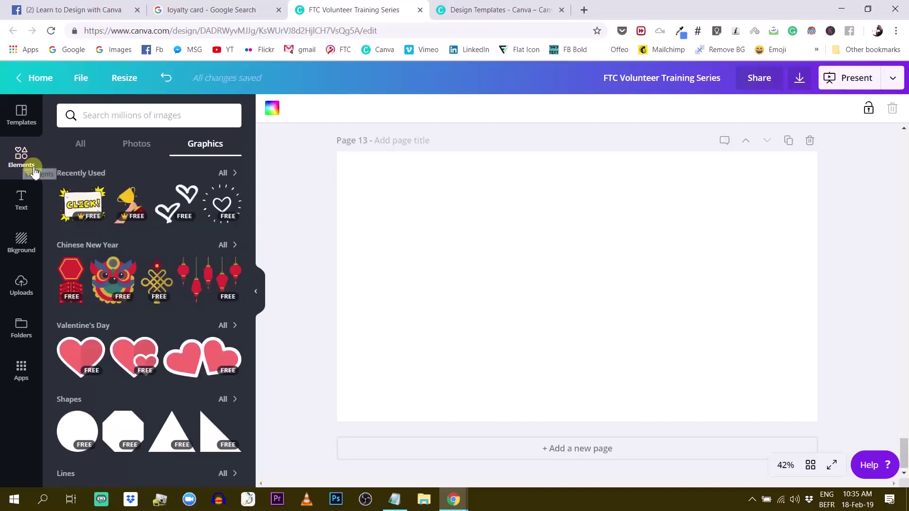
scroll(189, 228, down, 6)
scroll(81, 218, down, 4)
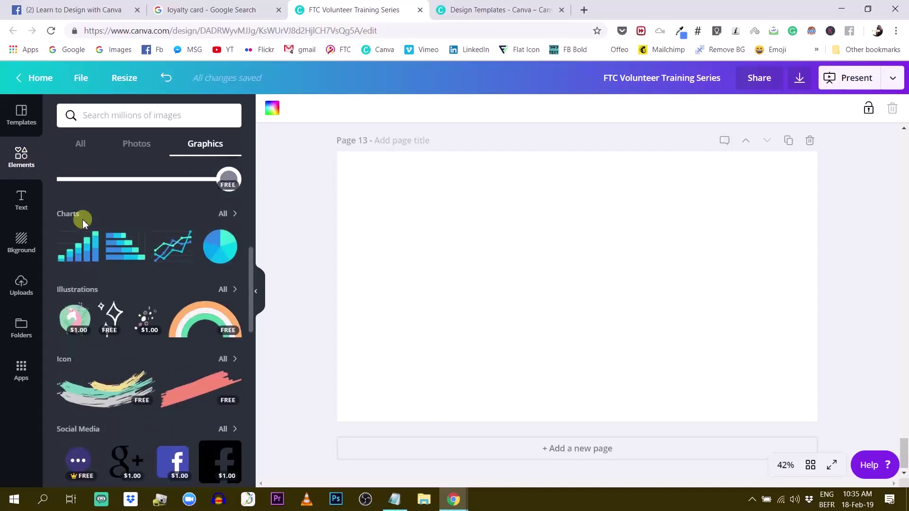
scroll(76, 254, up, 4)
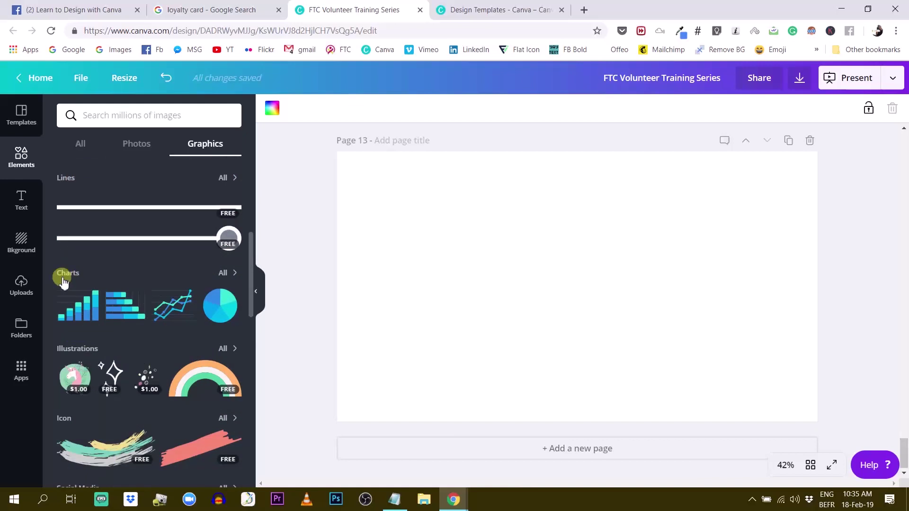
click(226, 274)
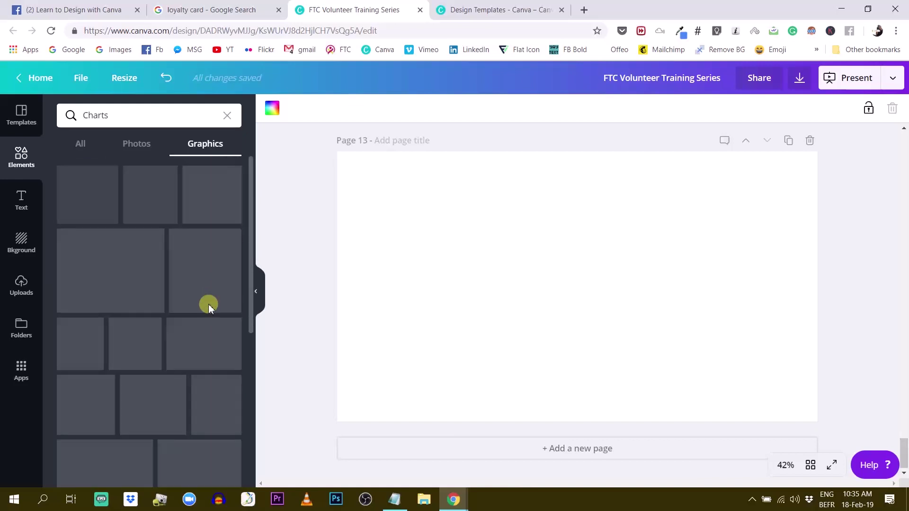
scroll(194, 303, down, 10)
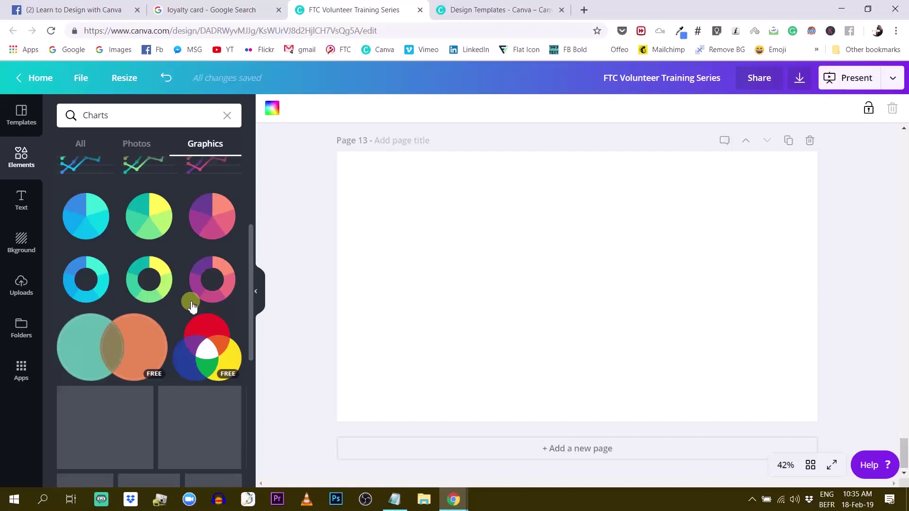
scroll(192, 307, up, 10)
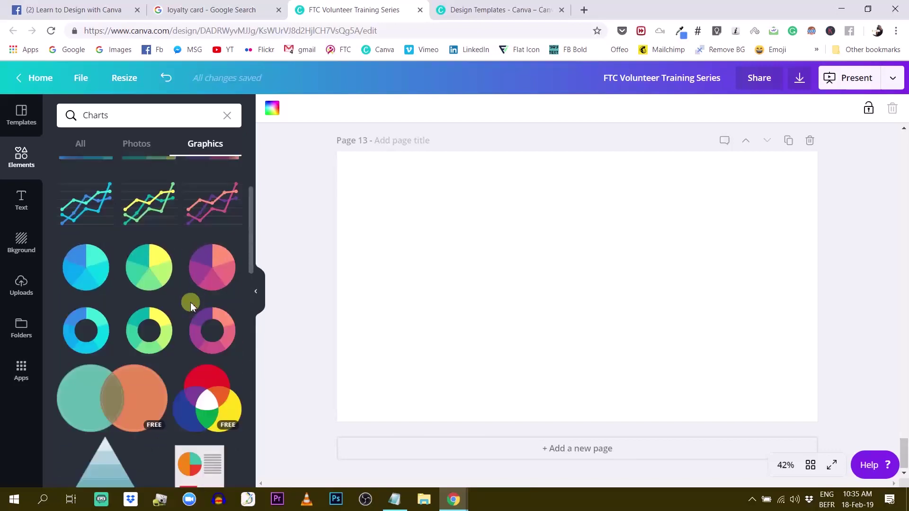
- Add the yellow-green pie chart and set Item 1 to 'coffee late' with value 2
click(161, 387)
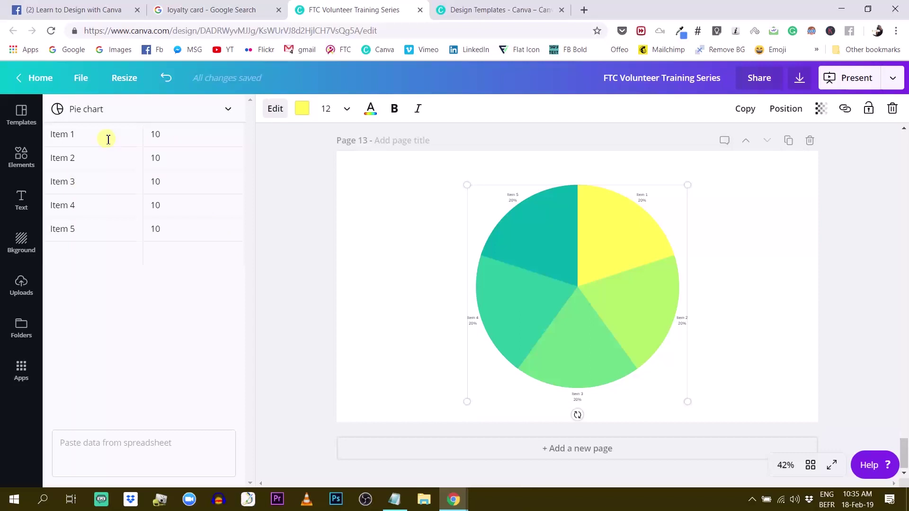
click(96, 138)
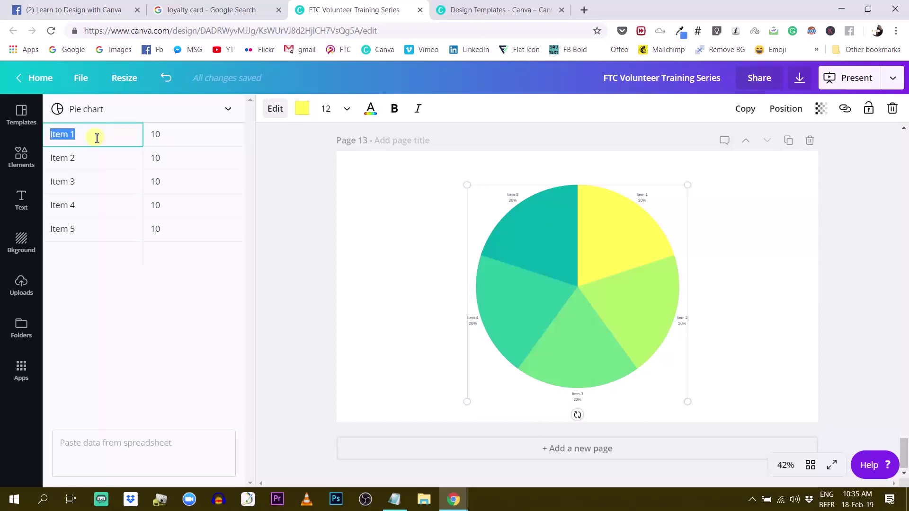
text(coffee late)
click(195, 133)
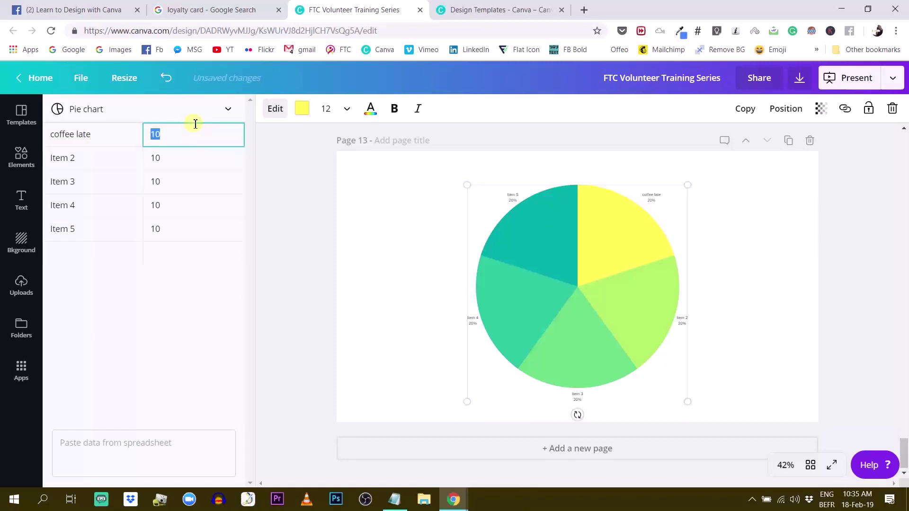
text(2)
- Rename Item 2 to 'capuccino' with value 10 and Item 3 to 'americano' with value 14
click(99, 163)
text(capuccino)
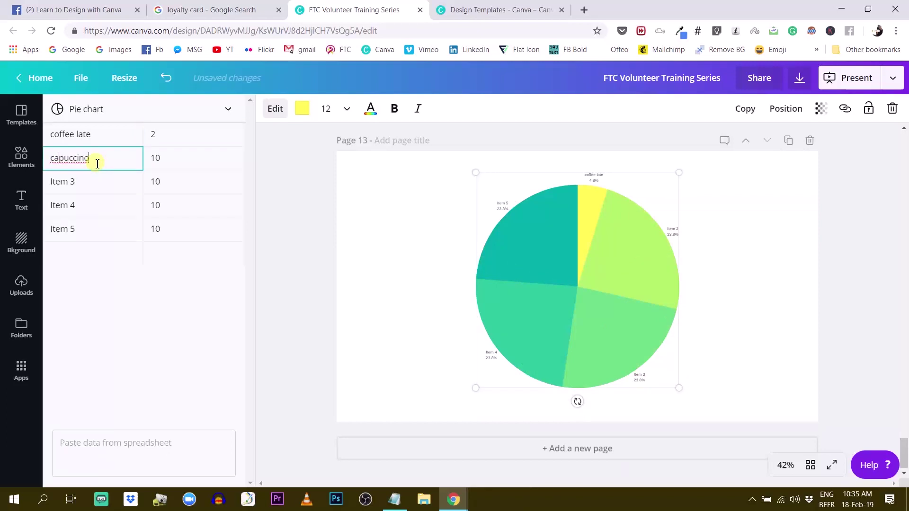
click(202, 162)
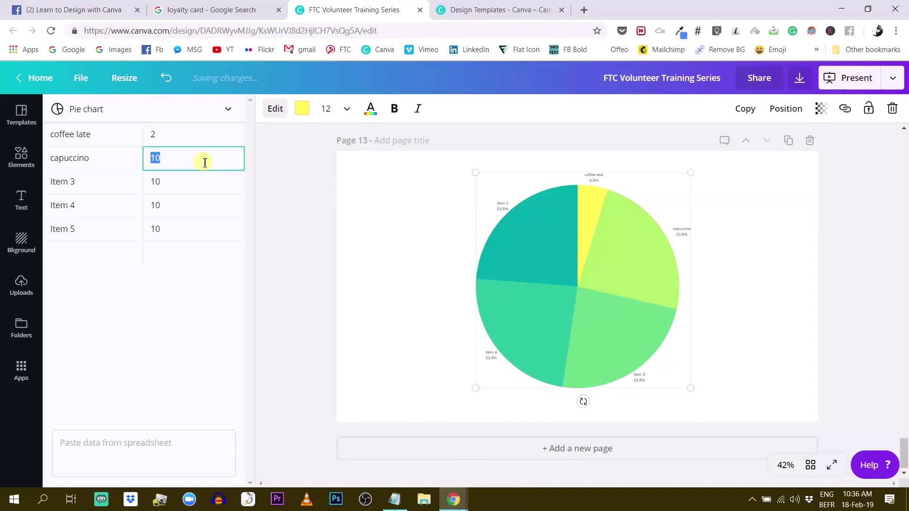
click(102, 181)
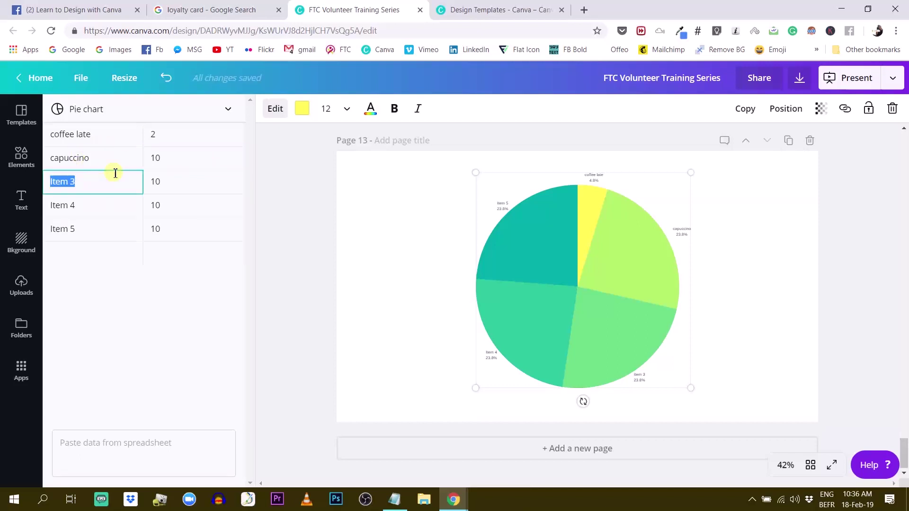
text(americano)
key(Tab)
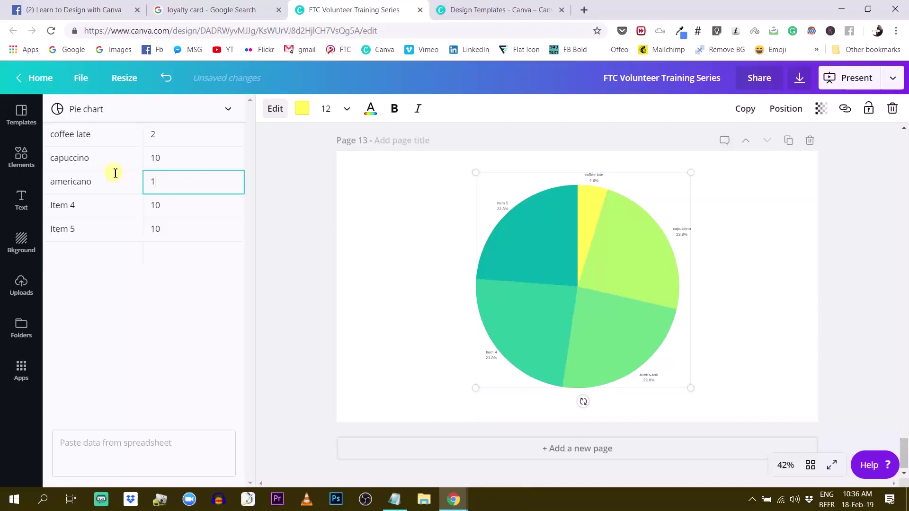
key(Return)
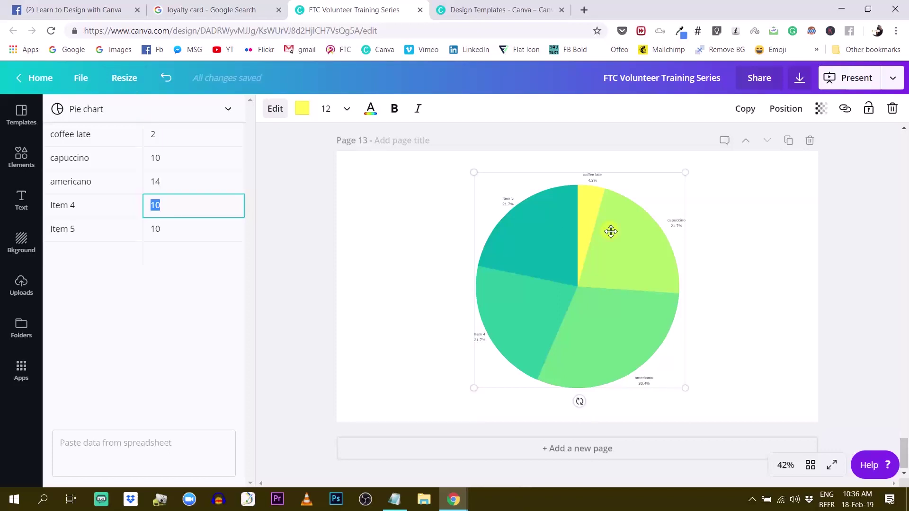
- Deselect the pie chart and search Elements graphics for 'table'
click(382, 229)
scroll(166, 312, down, 7)
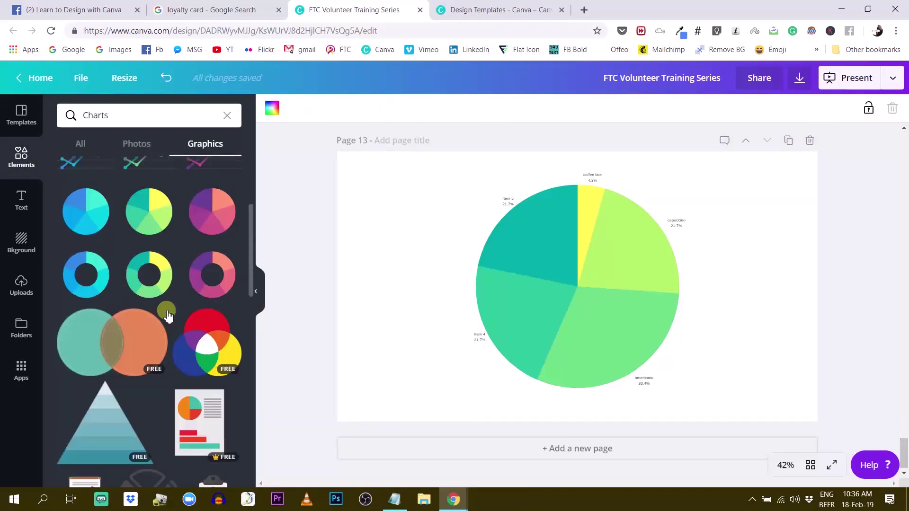
scroll(171, 312, up, 7)
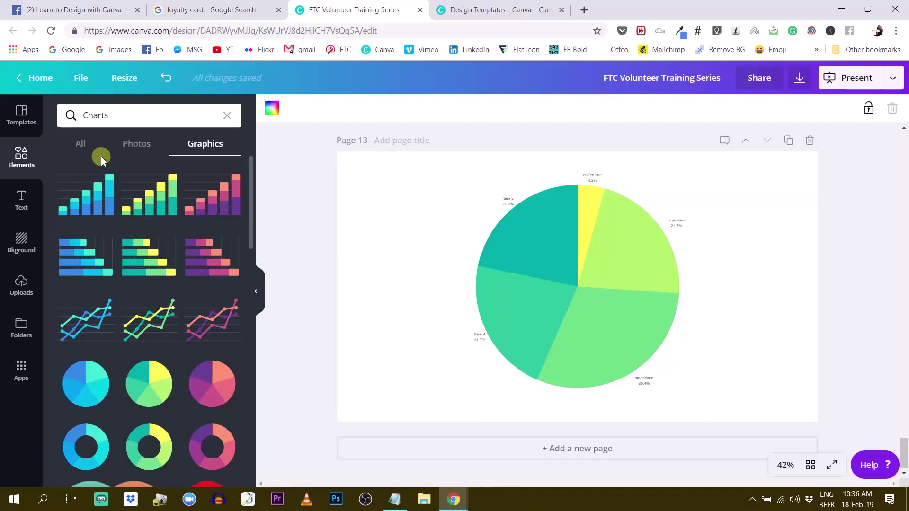
click(114, 123)
text(tabl)
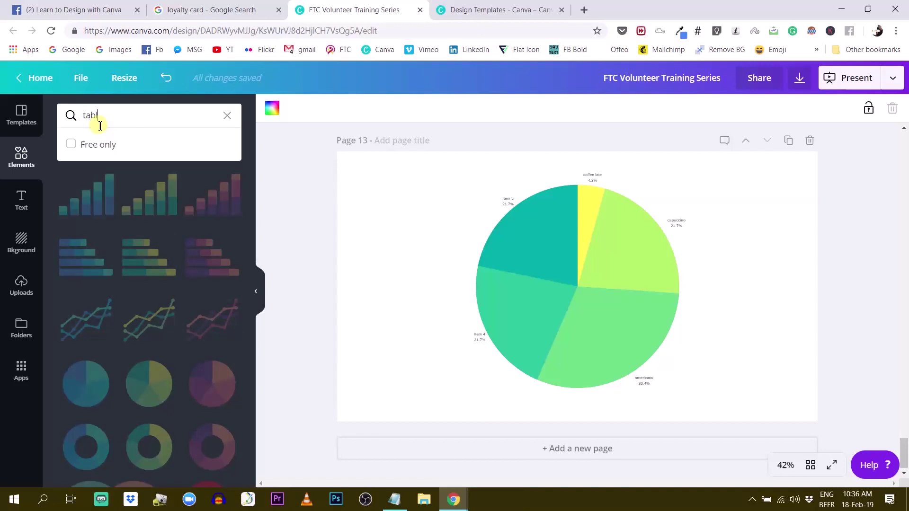
text(e)
key(Return)
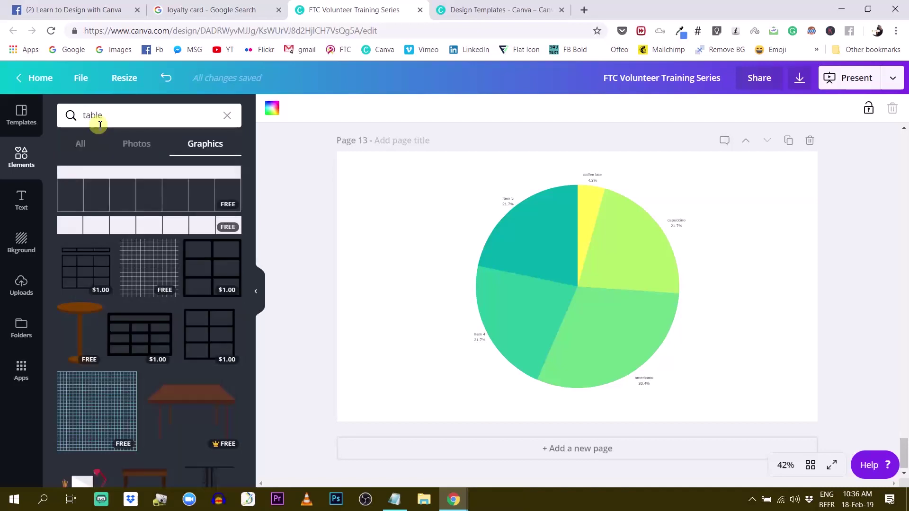
scroll(124, 284, down, 3)
scroll(179, 308, up, 3)
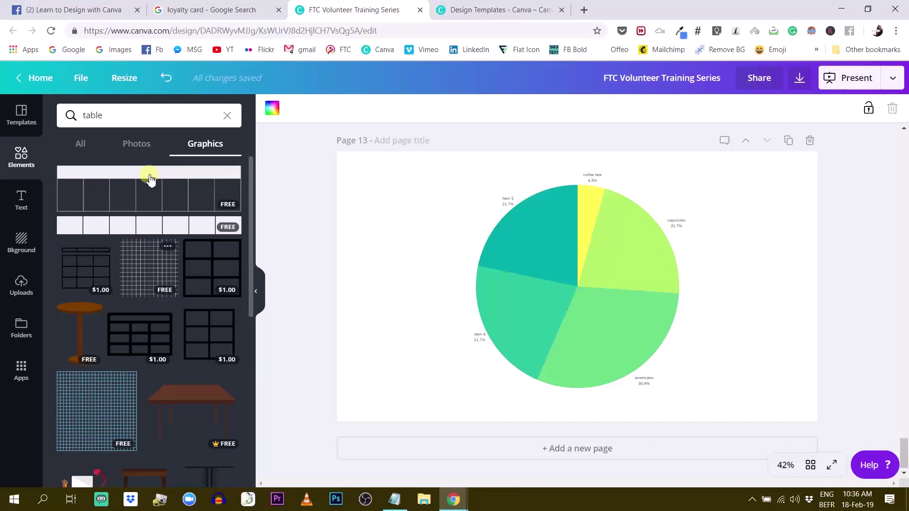
- Delete the pie chart and add the wide table grid graphic near the top of the page
click(522, 287)
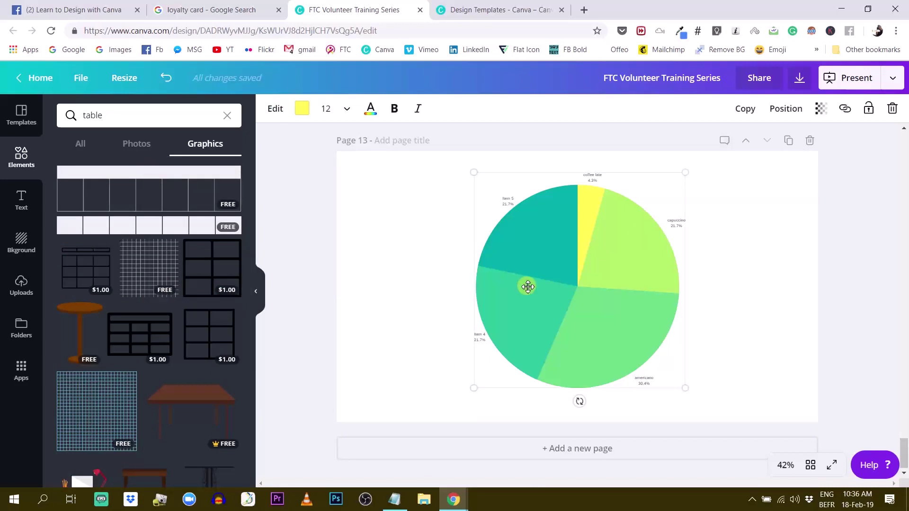
key(Delete)
click(183, 197)
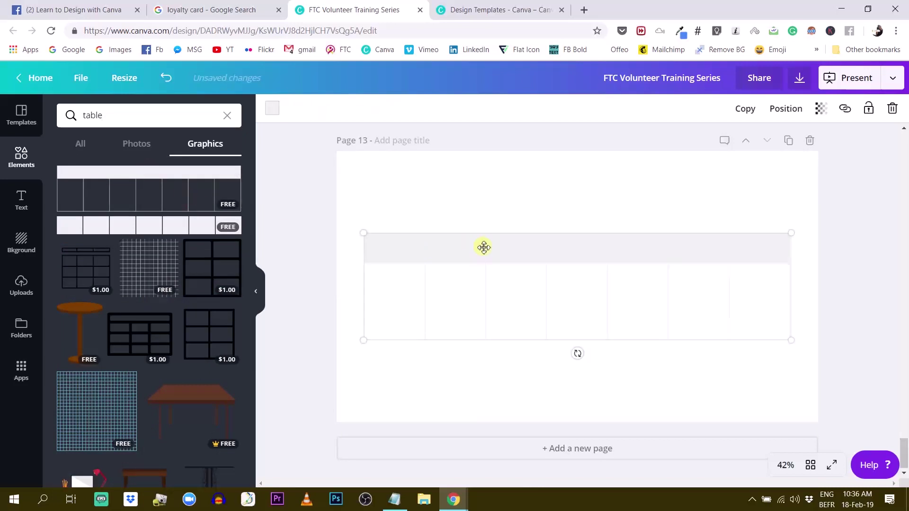
drag(483, 246, 483, 195)
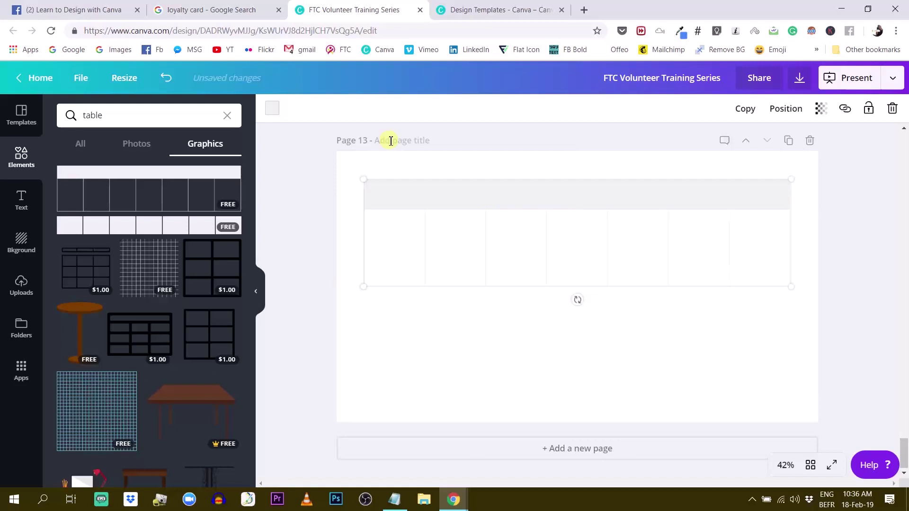
- Duplicate the table grid and place the copy below the original
click(745, 109)
drag(613, 204, 609, 304)
click(833, 274)
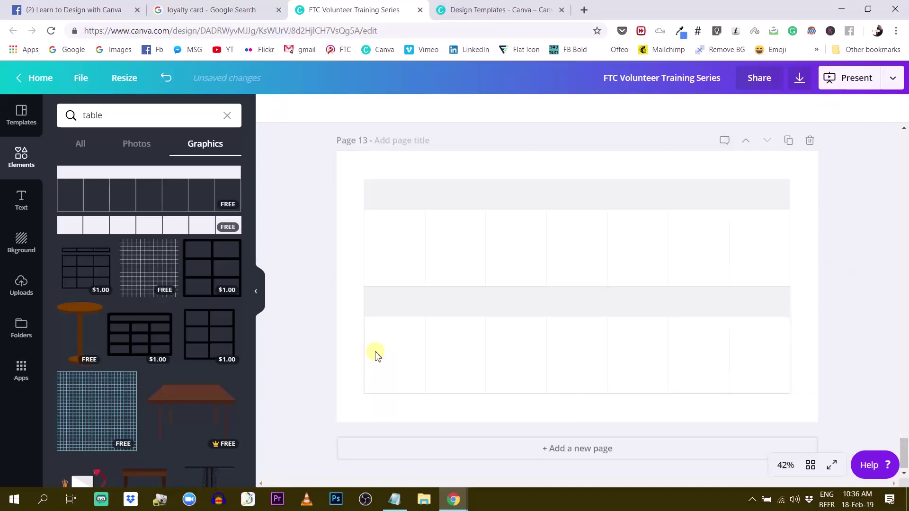
scroll(129, 346, down, 1)
scroll(139, 333, down, 5)
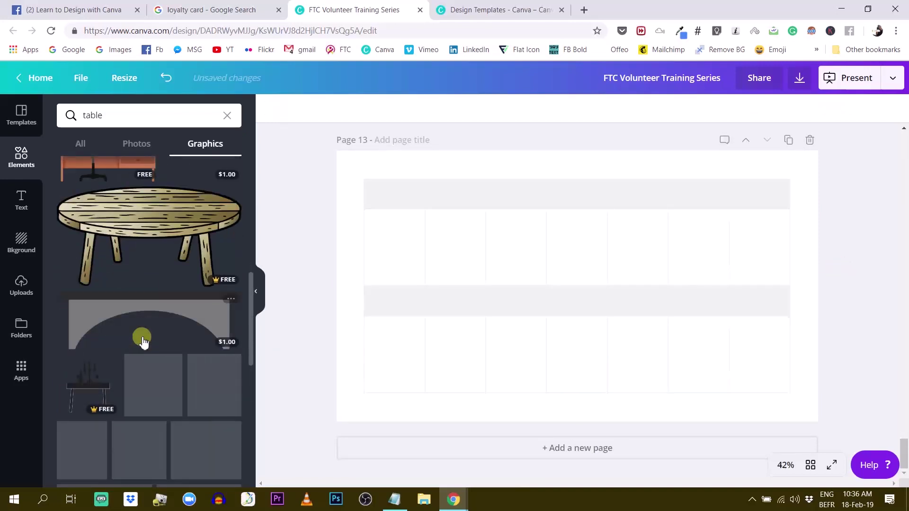
scroll(145, 341, down, 3)
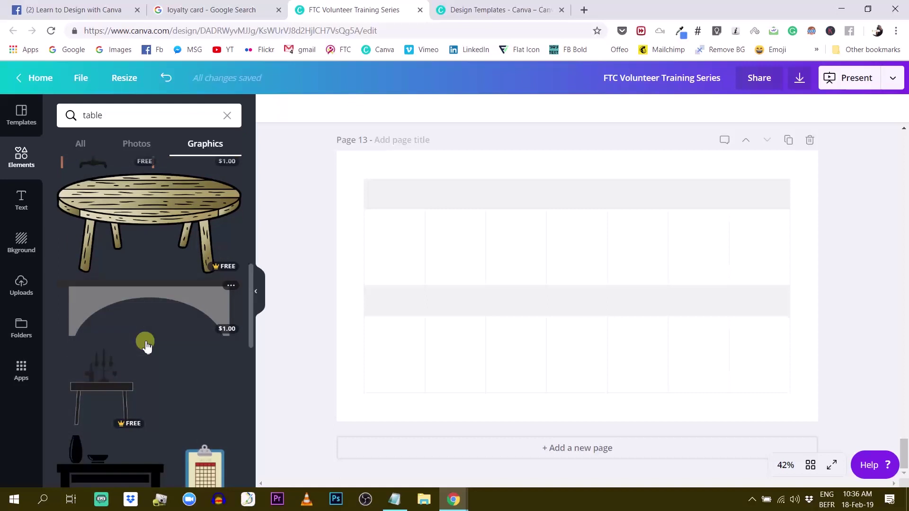
scroll(145, 347, down, 5)
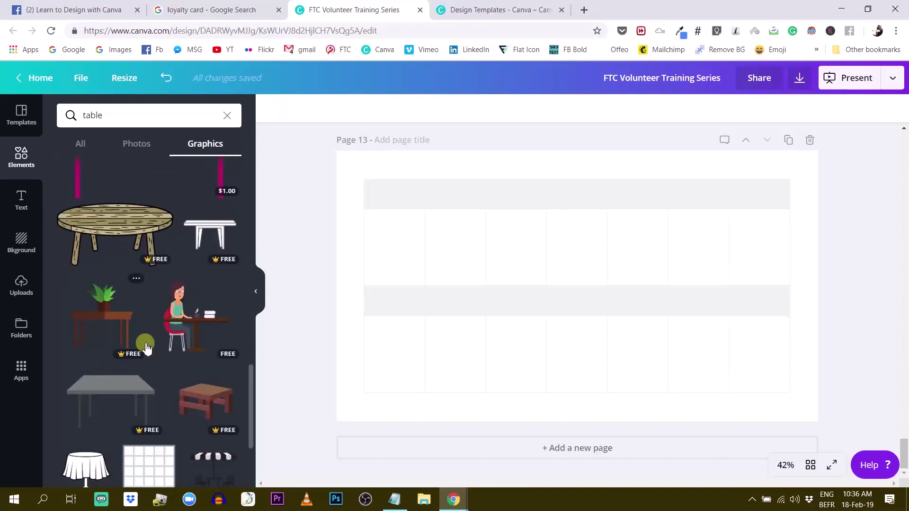
scroll(146, 348, down, 5)
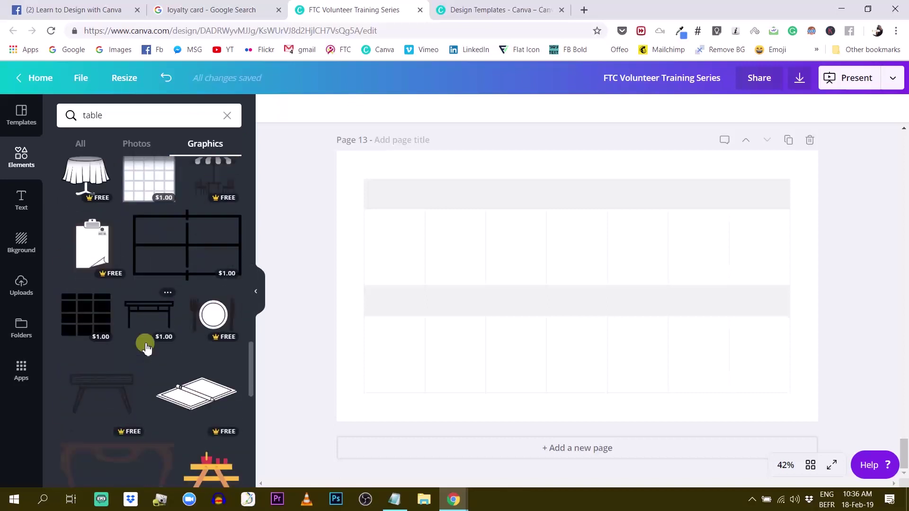
scroll(83, 194, up, 8)
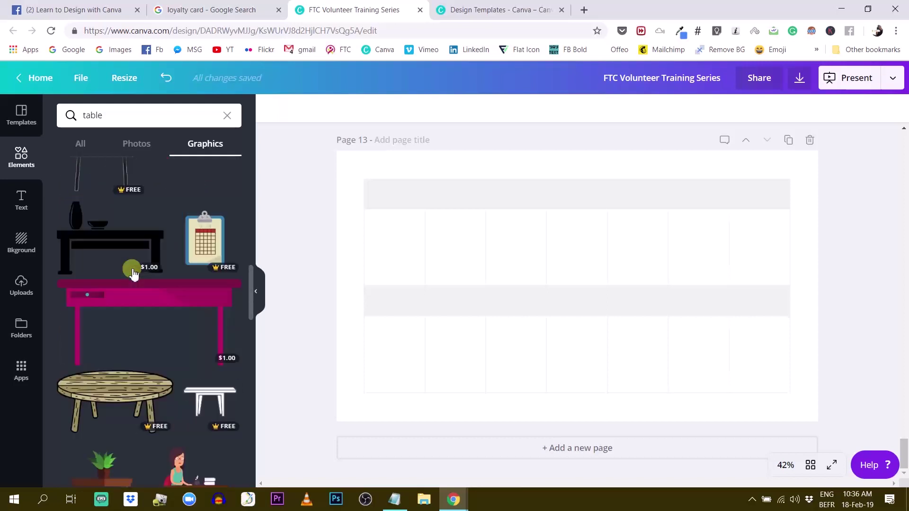
scroll(133, 303, down, 3)
scroll(130, 317, down, 5)
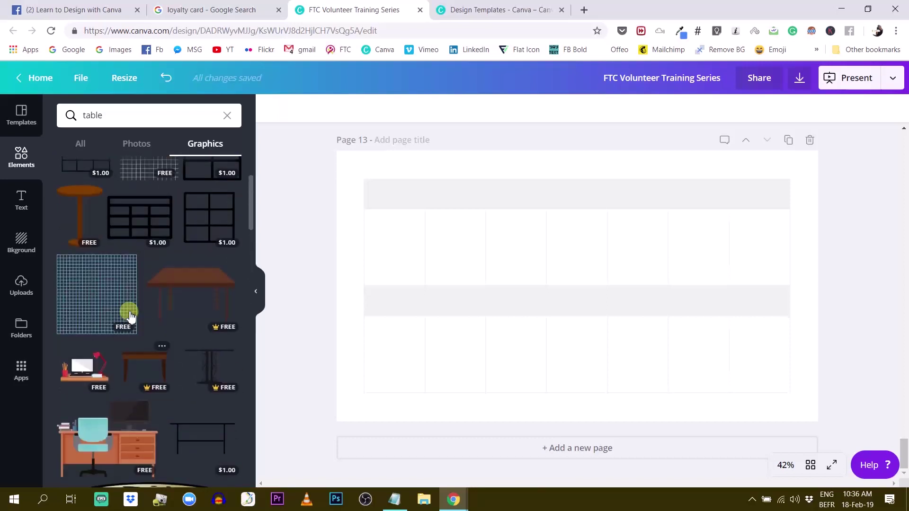
click(241, 10)
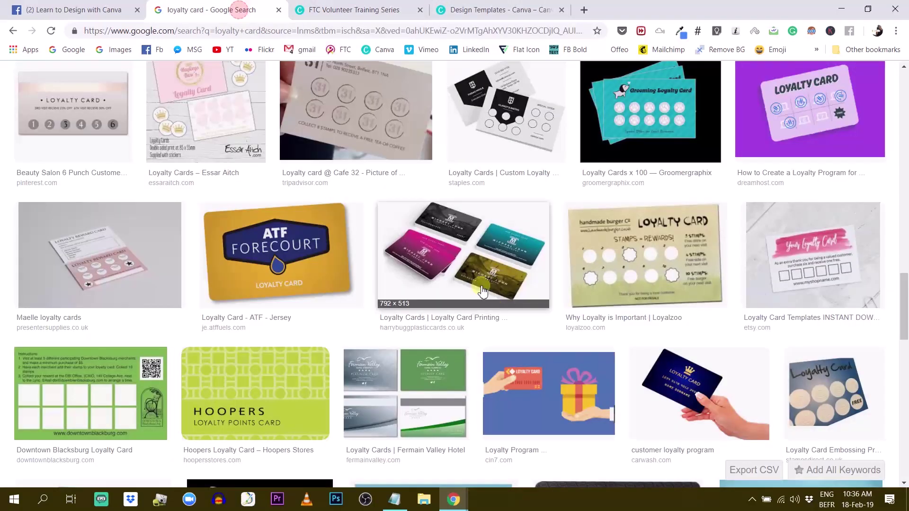
scroll(483, 315, up, 3)
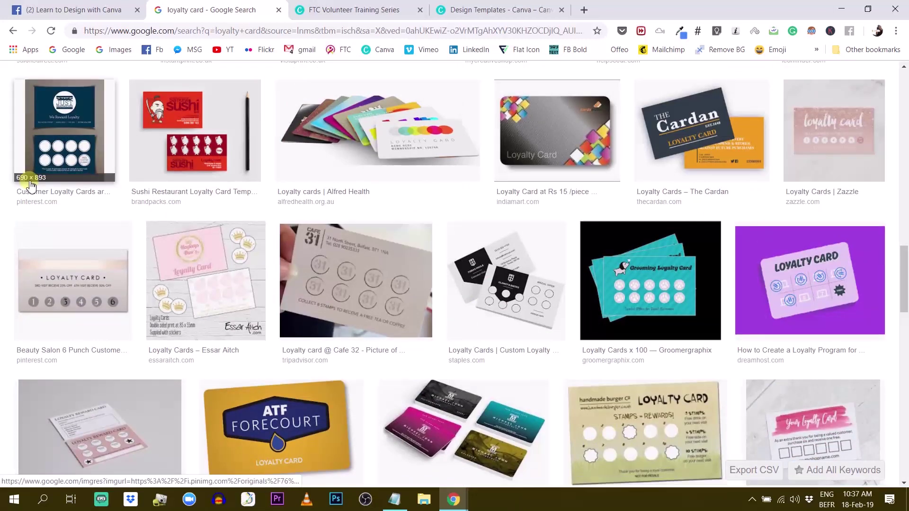
scroll(293, 171, up, 2)
scroll(294, 170, up, 10)
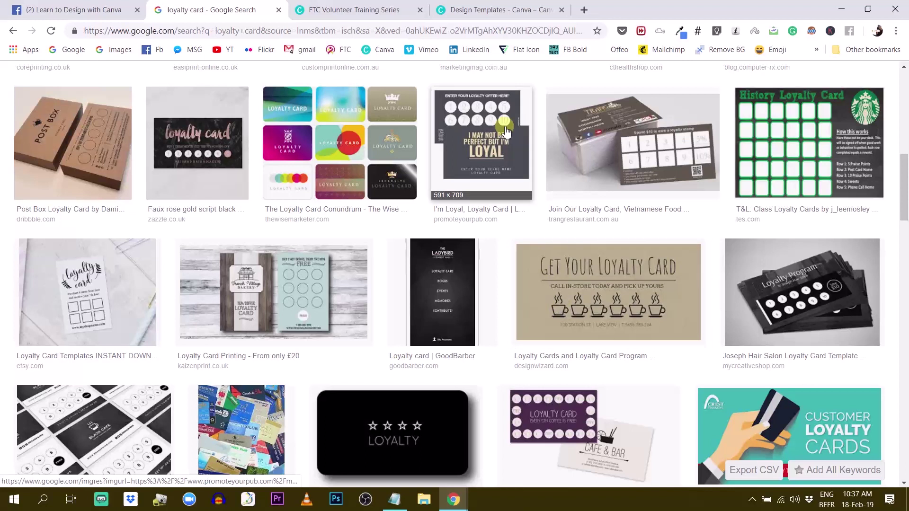
scroll(453, 181, up, 2)
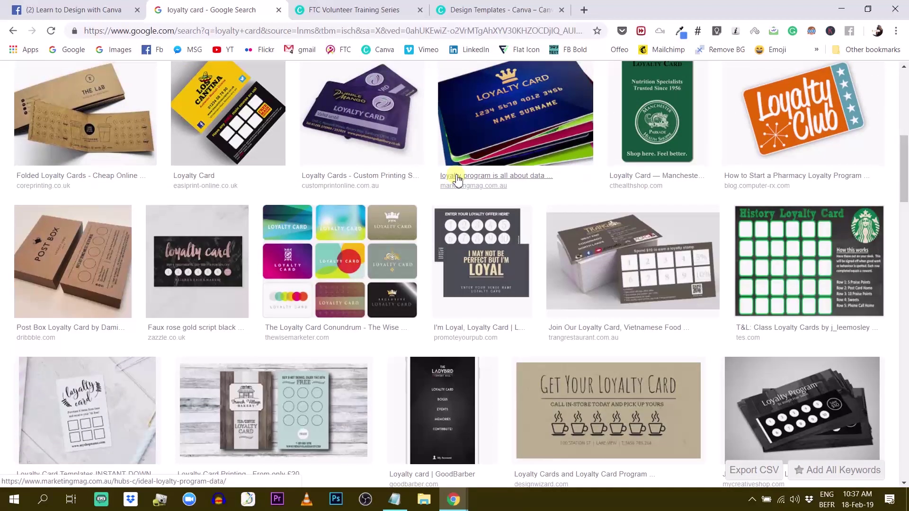
scroll(454, 228, down, 9)
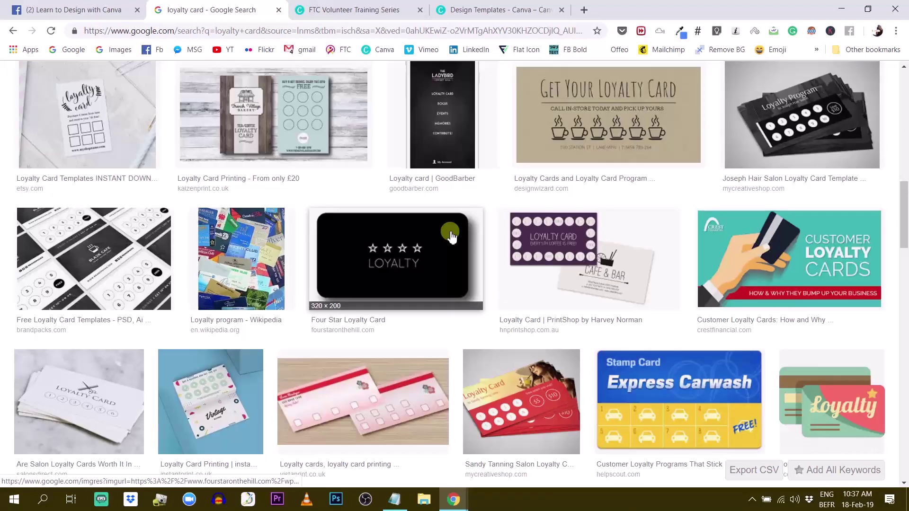
scroll(452, 237, down, 2)
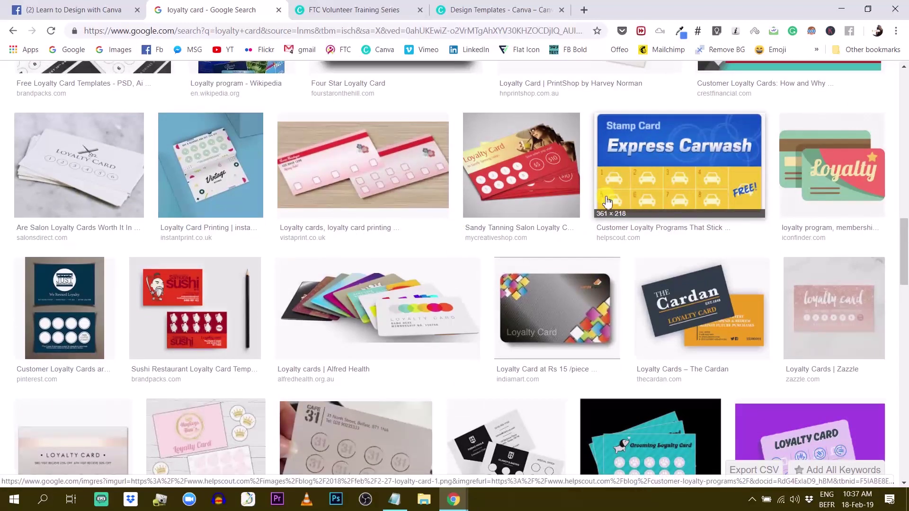
scroll(433, 242, down, 2)
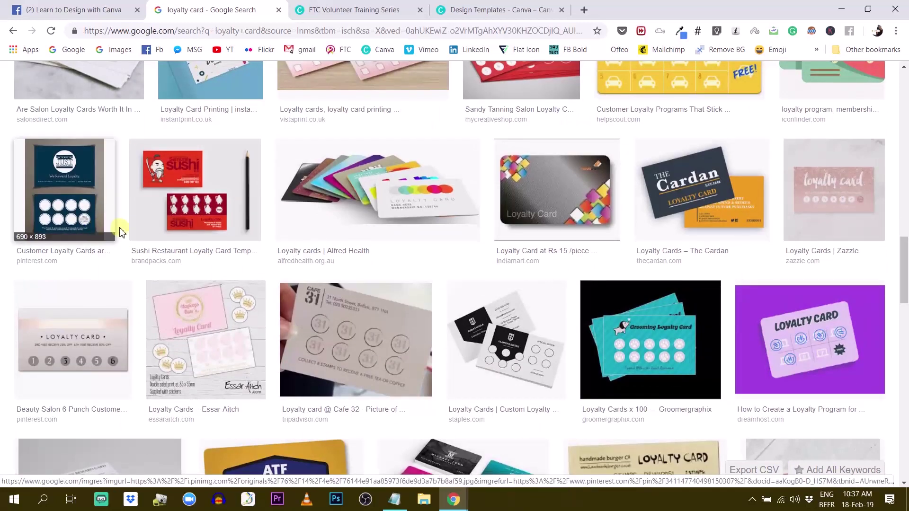
scroll(422, 99, up, 4)
click(361, 10)
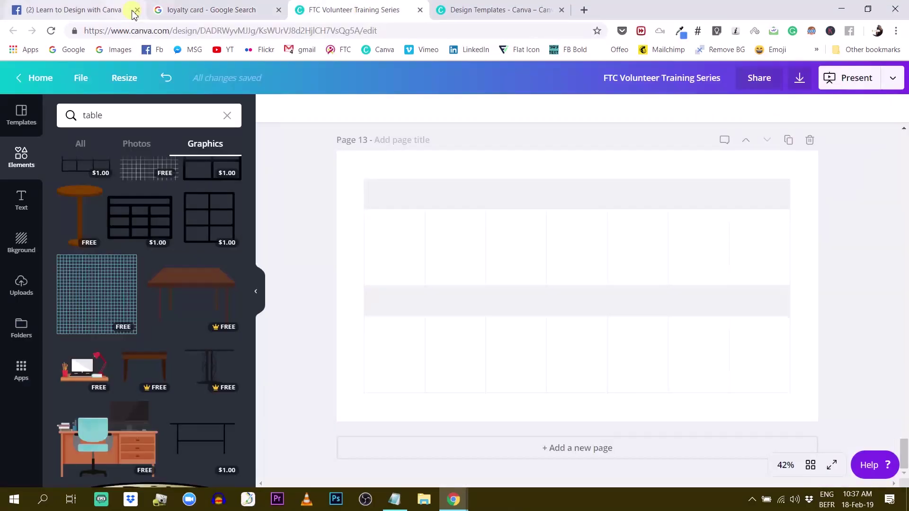
click(227, 18)
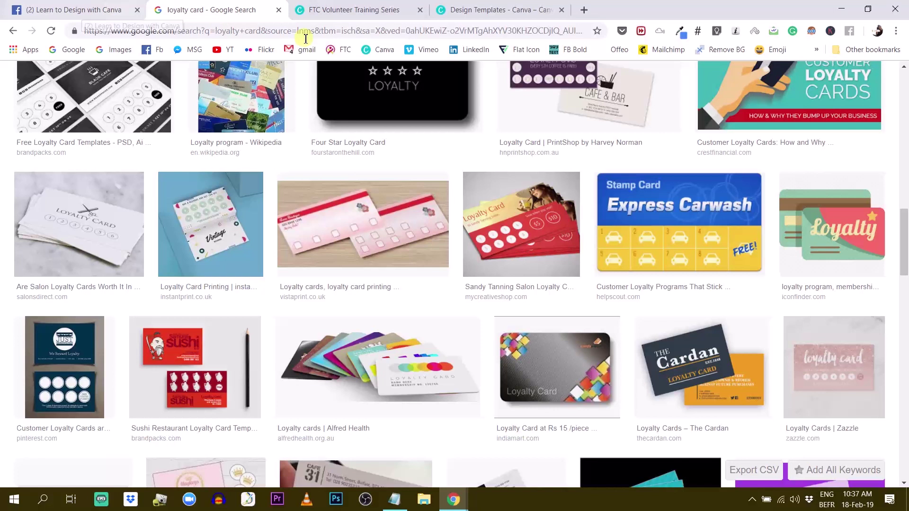
click(325, 10)
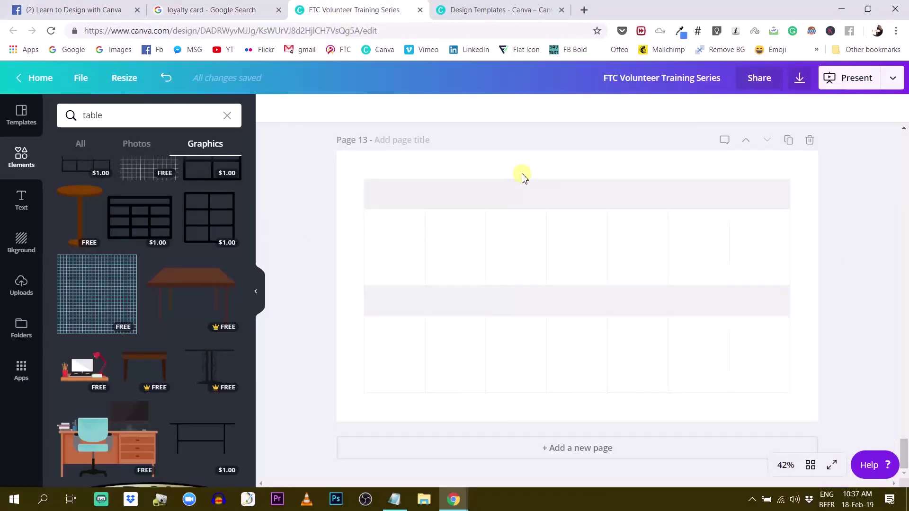
scroll(829, 265, up, 6)
scroll(826, 270, down, 6)
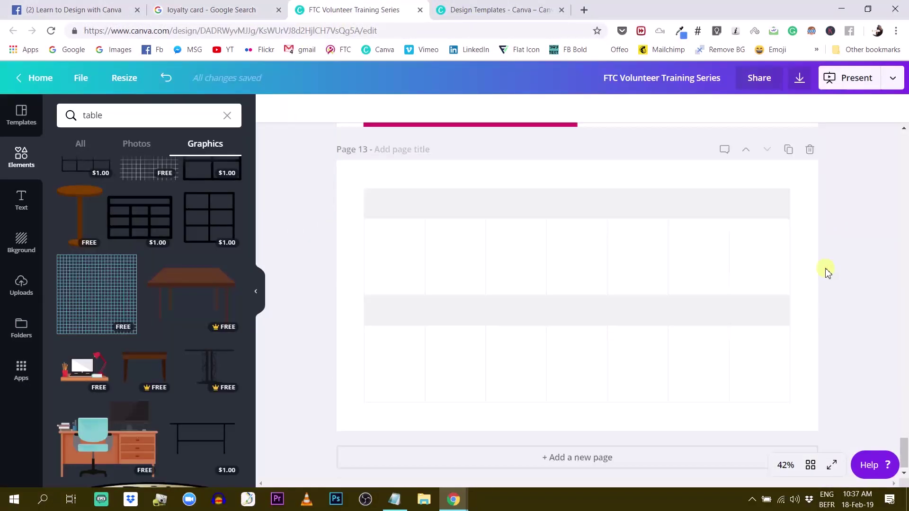